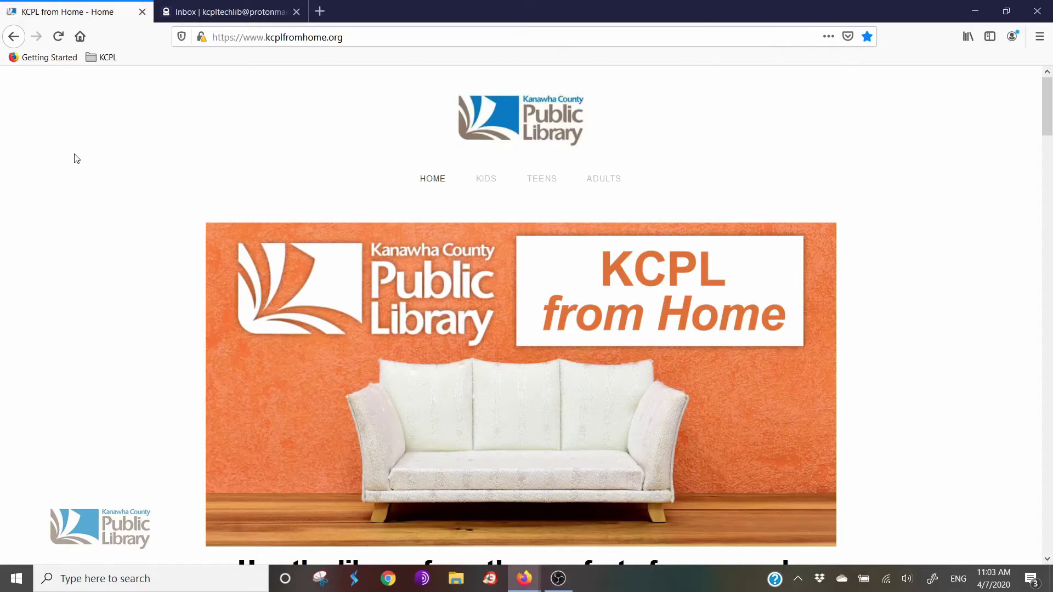
# Step: Scroll to Great Online Services on KCPL from Home and open the hoopla tile in a new tab
pyautogui.scroll(-15, 77, 164)
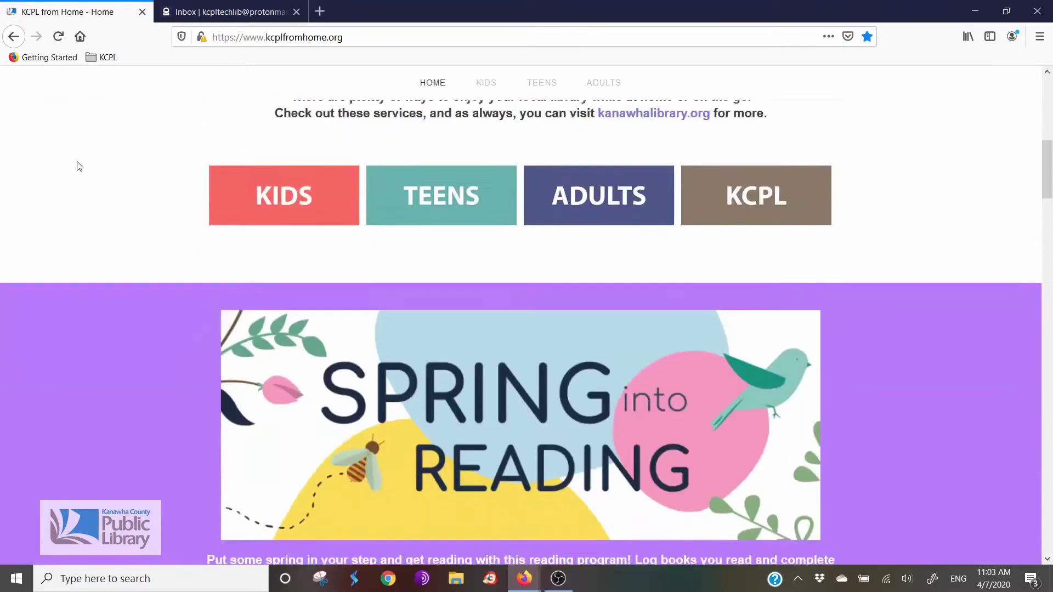
pyautogui.scroll(-10, 60, 193)
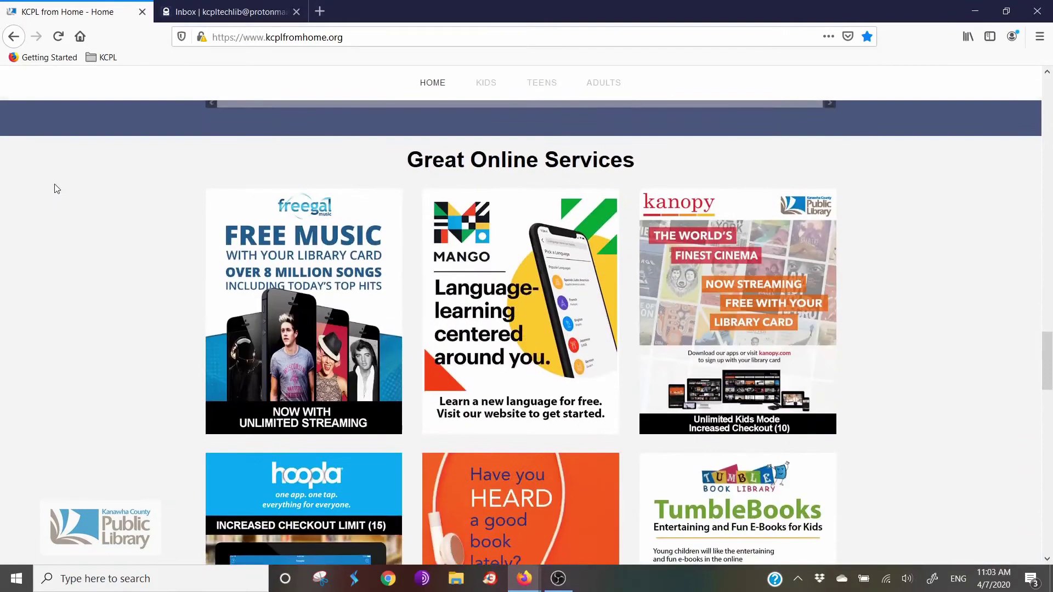
pyautogui.scroll(-2, 15, 250)
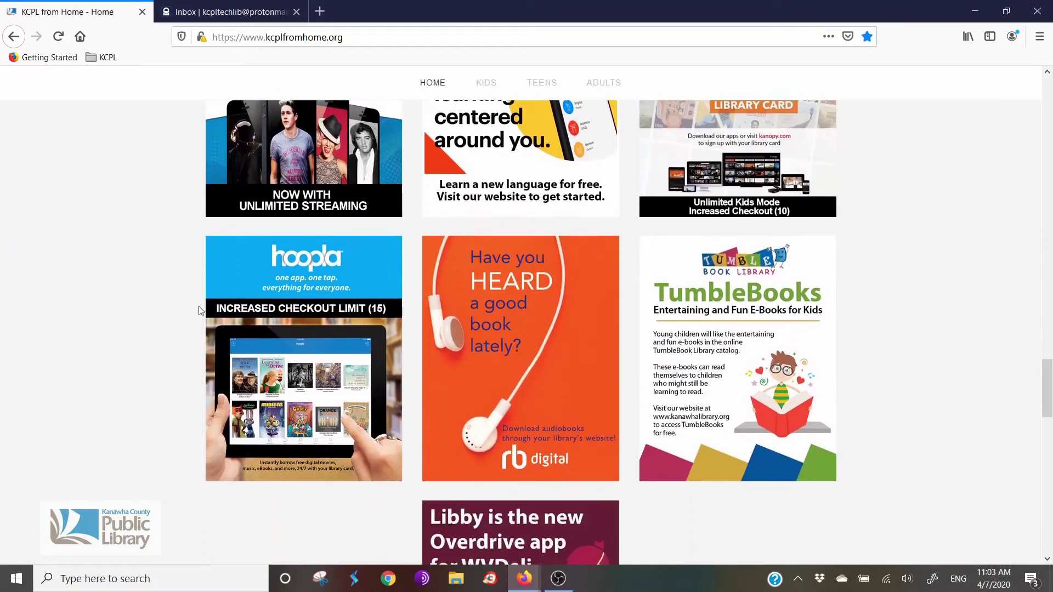
pyautogui.click(303, 310)
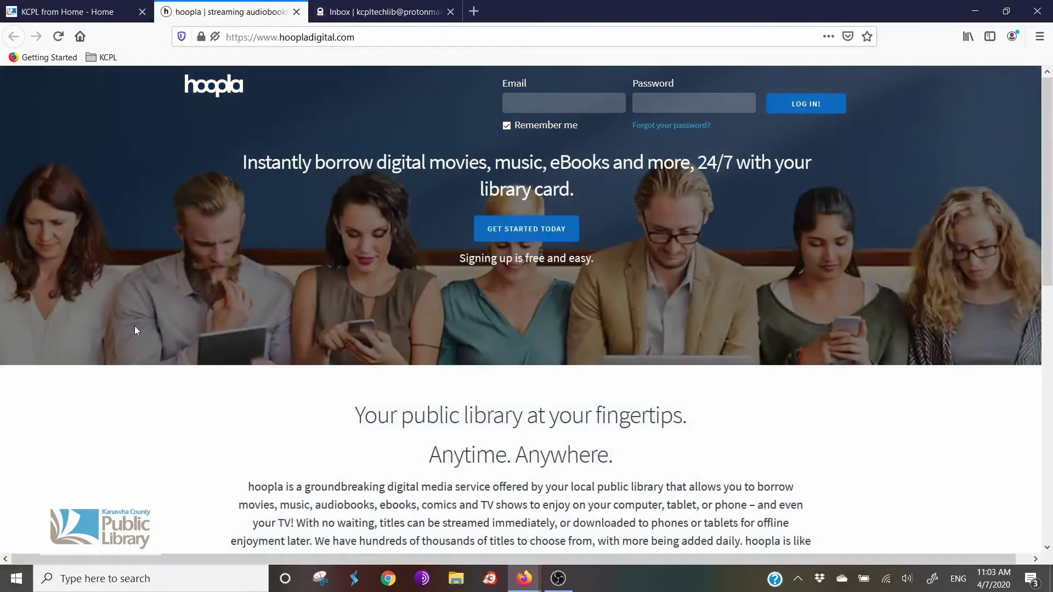
# Step: Start a new hoopla account and enter the account e-mail address and its confirmation
pyautogui.click(513, 233)
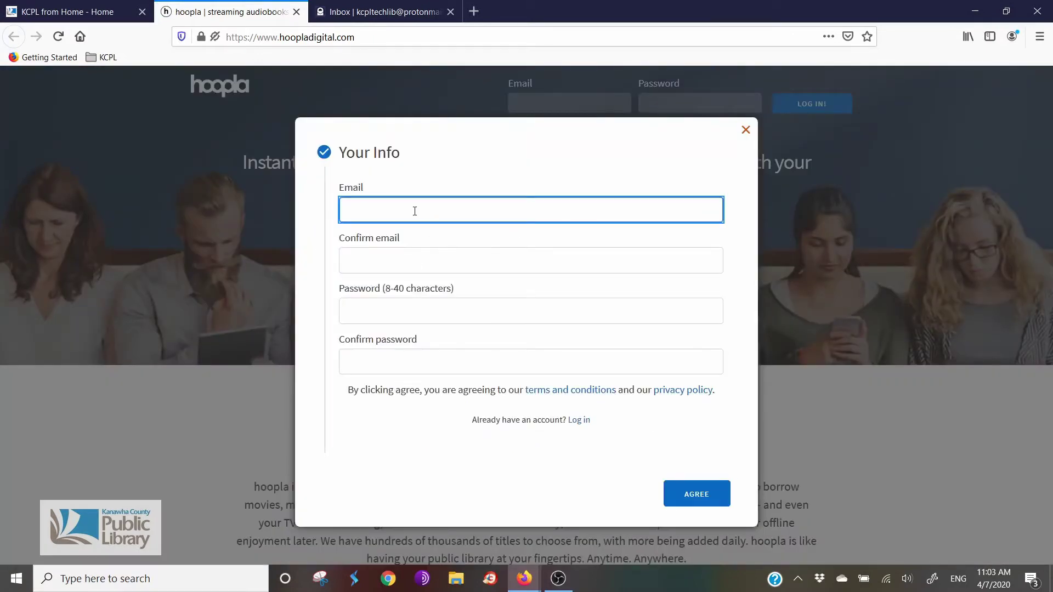
pyautogui.press('Tab')
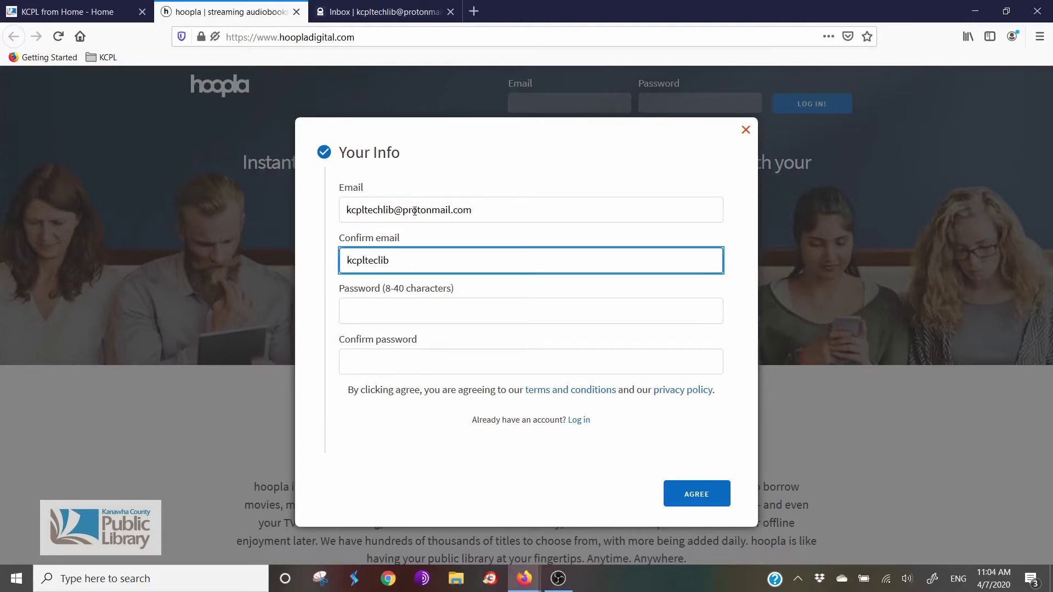
# Step: Enter the account password twice, submit, and correct the misspelled confirmation e-mail
pyautogui.press('Tab')
pyautogui.write('•••')
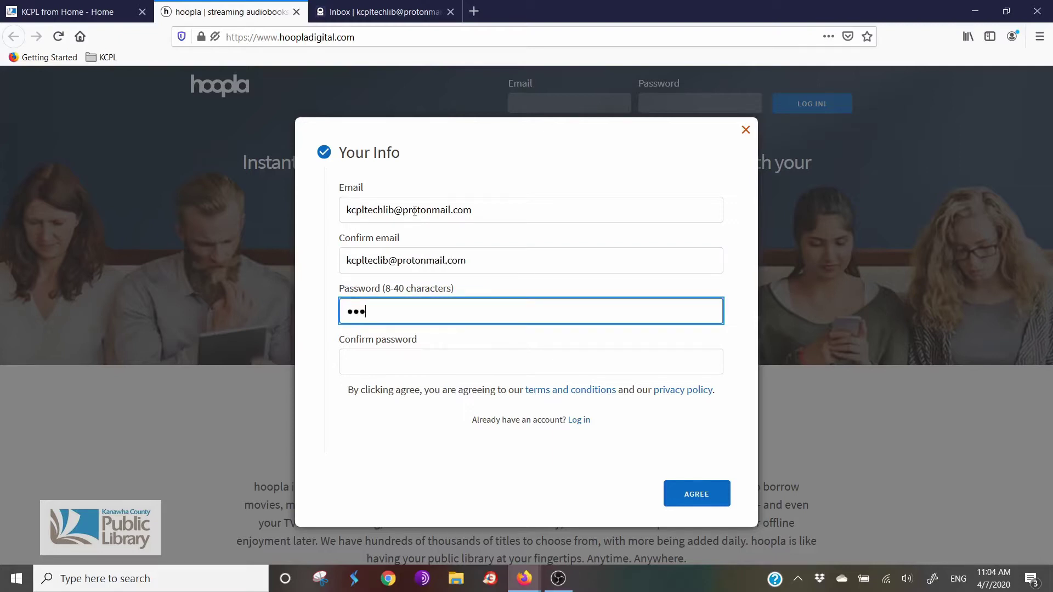
pyautogui.write('•••••')
pyautogui.press('Tab')
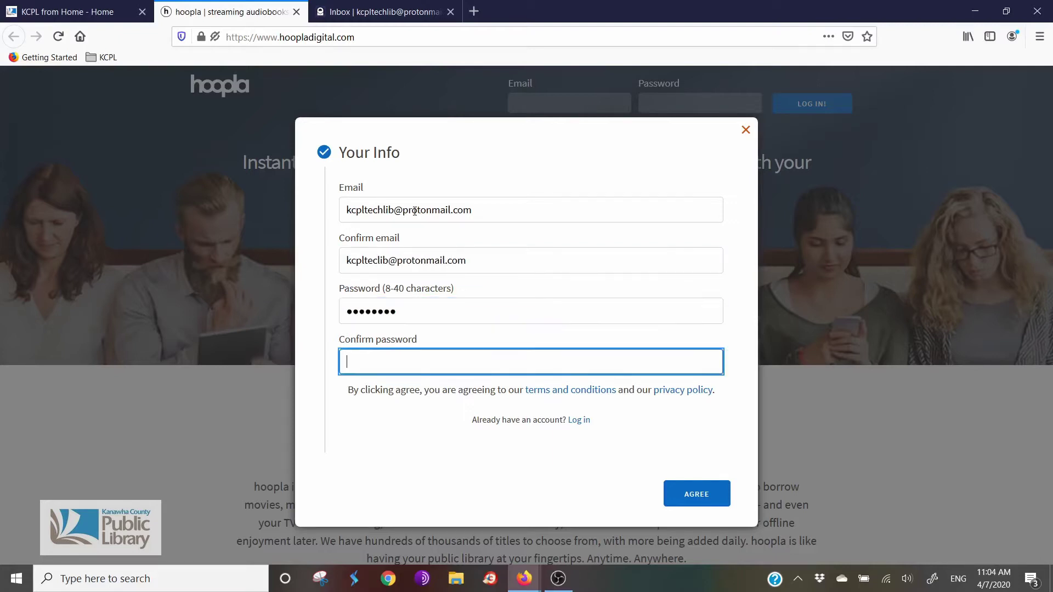
pyautogui.write('••••••••')
pyautogui.click(701, 497)
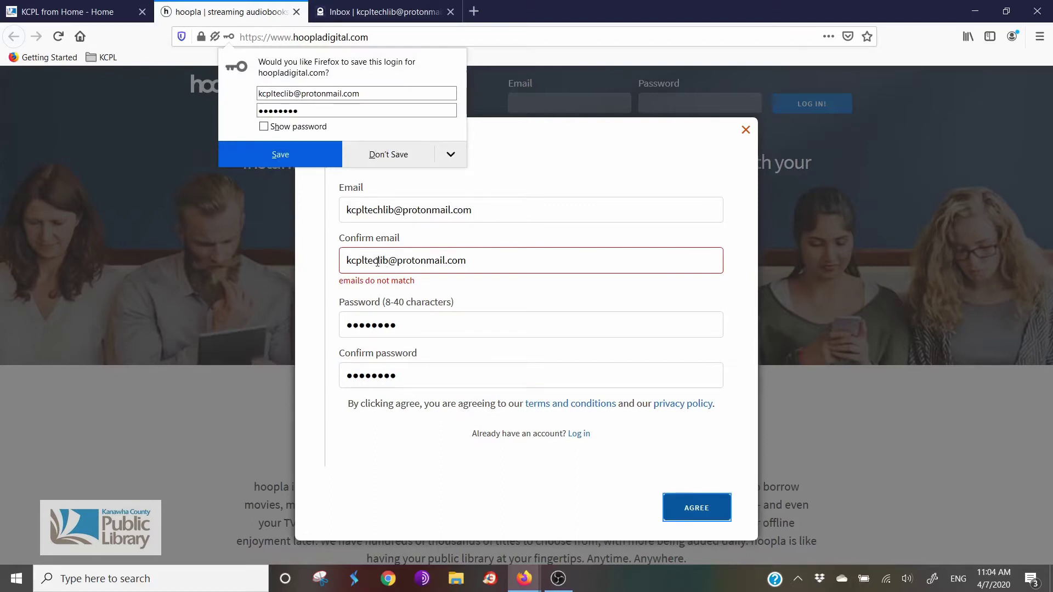
pyautogui.click(379, 261)
pyautogui.press('Delete')
pyautogui.write('h')
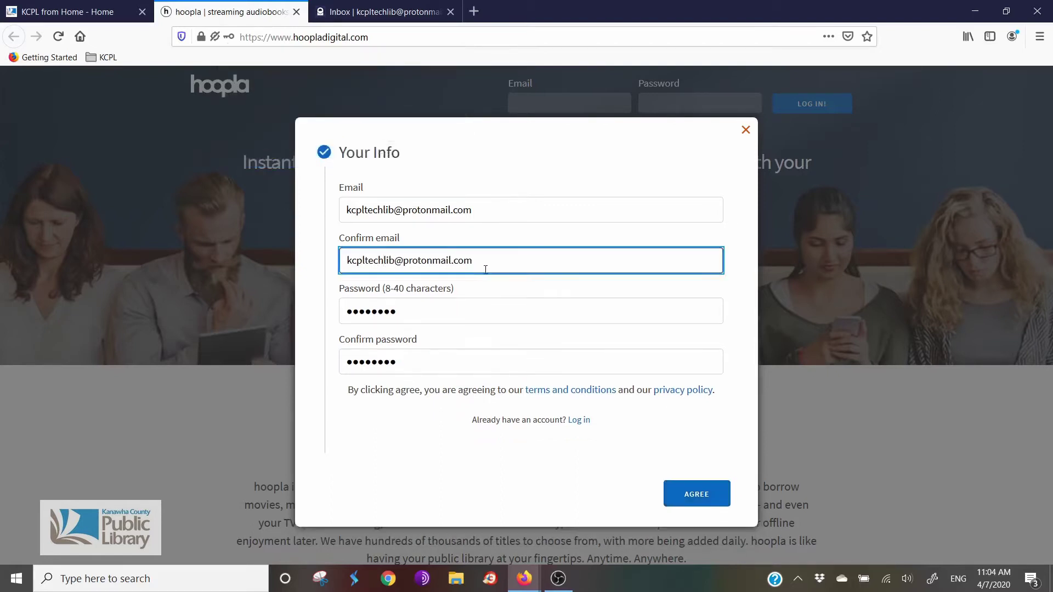
# Step: Agree to the account details, decline Firefox's save prompt, and choose Kanawha County Public Library
pyautogui.click(697, 494)
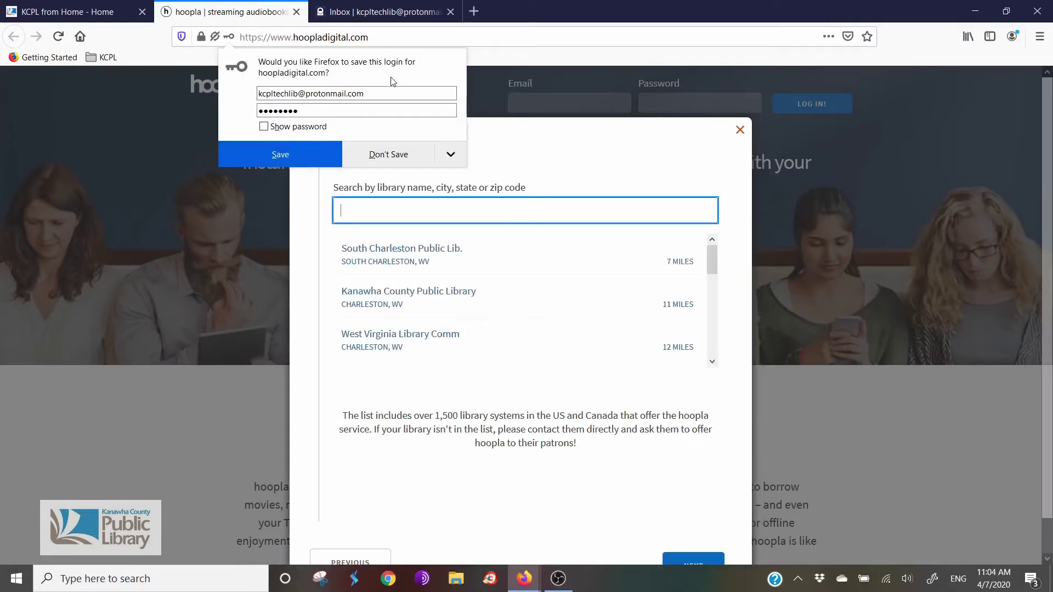
pyautogui.click(384, 155)
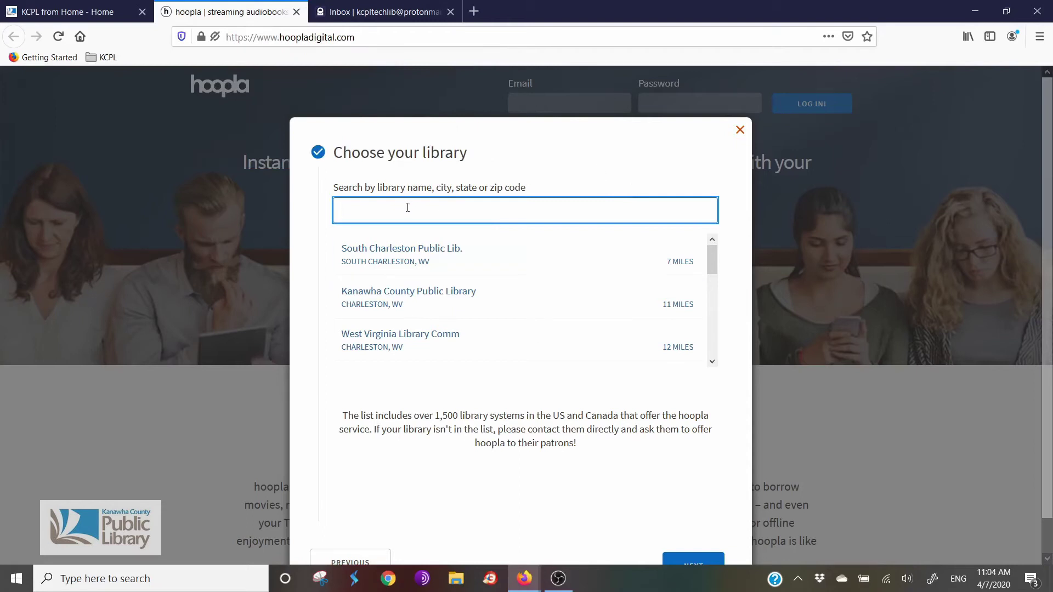
pyautogui.click(436, 309)
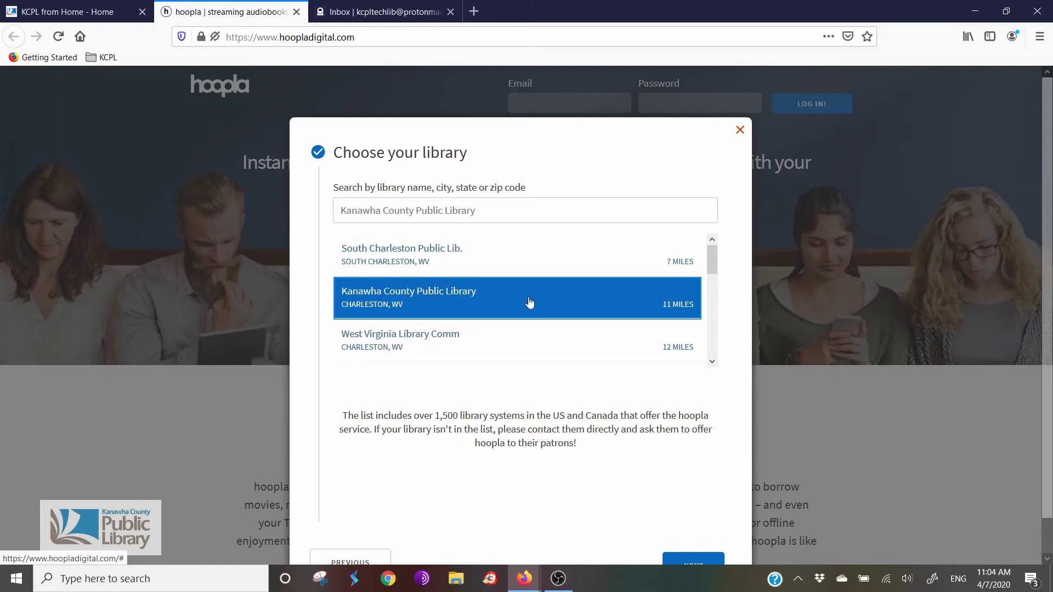
pyautogui.click(696, 560)
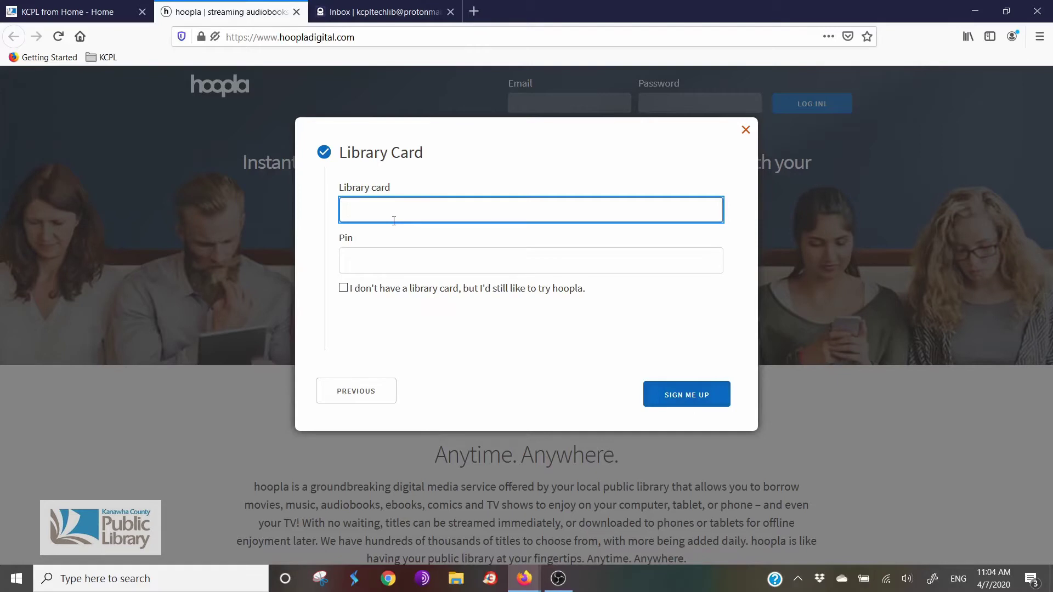
# Step: Enter the library card number and PIN, sign up, and decline saving the login
pyautogui.hotkey('ctrl', 'v')
pyautogui.click(404, 259)
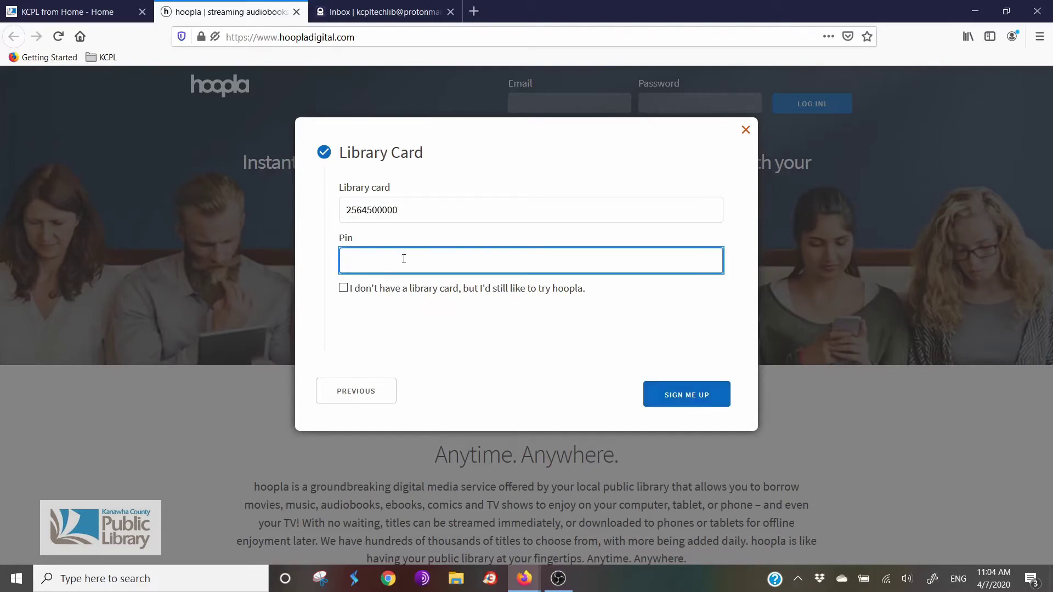
pyautogui.write('••••')
pyautogui.click(683, 404)
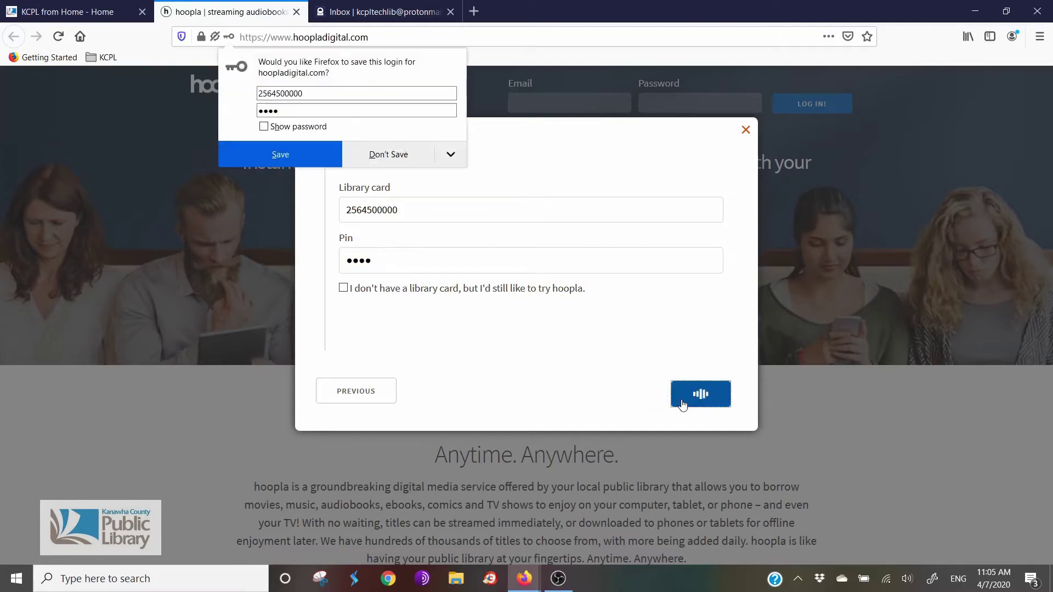
pyautogui.click(389, 161)
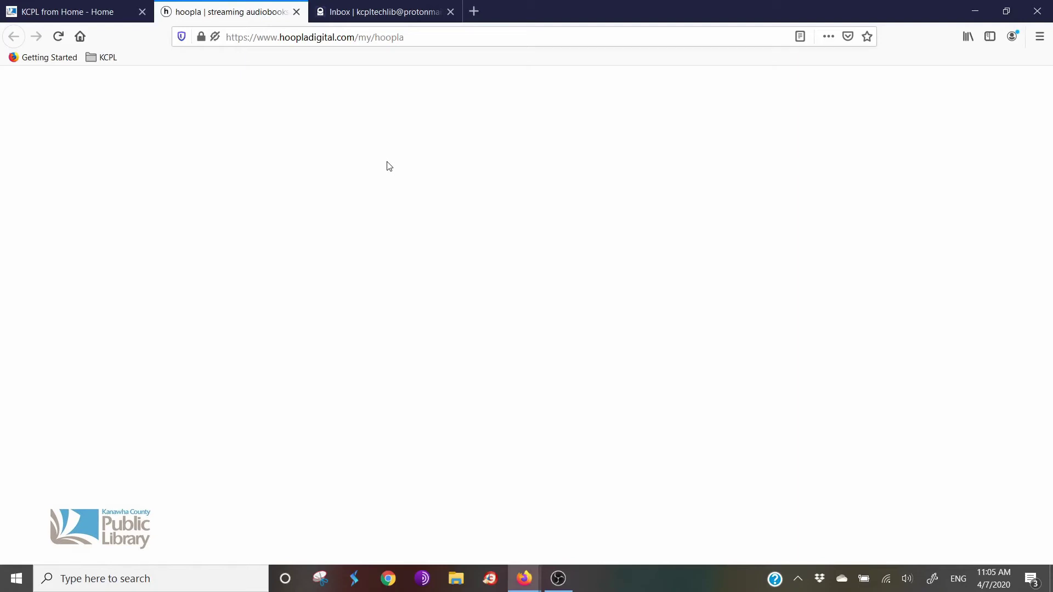
# Step: Reload My Hoopla to show 14 titles borrowable this month, then select the search box
pyautogui.click(437, 44)
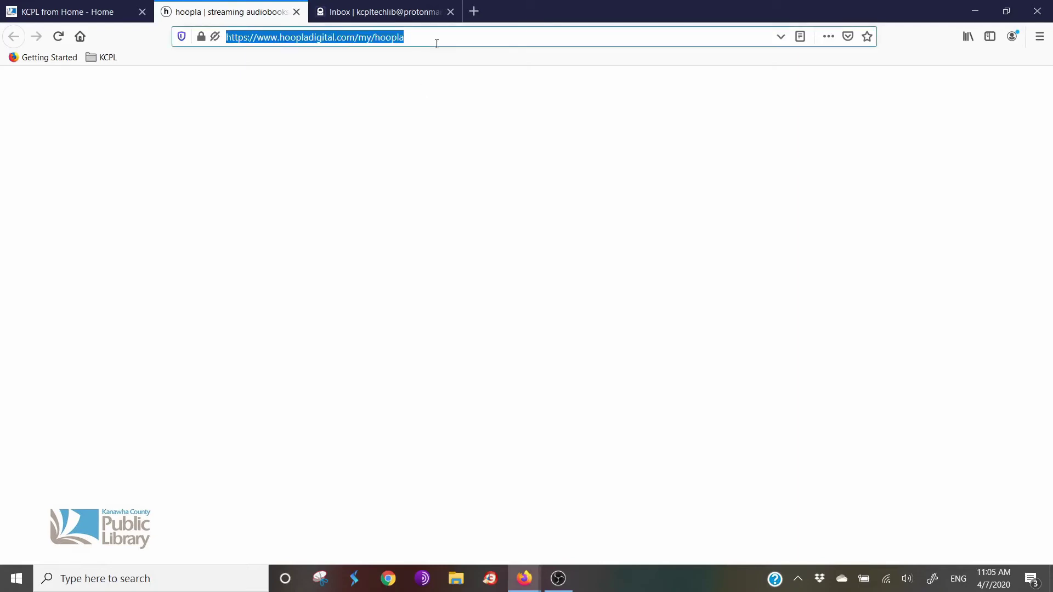
pyautogui.press('Return')
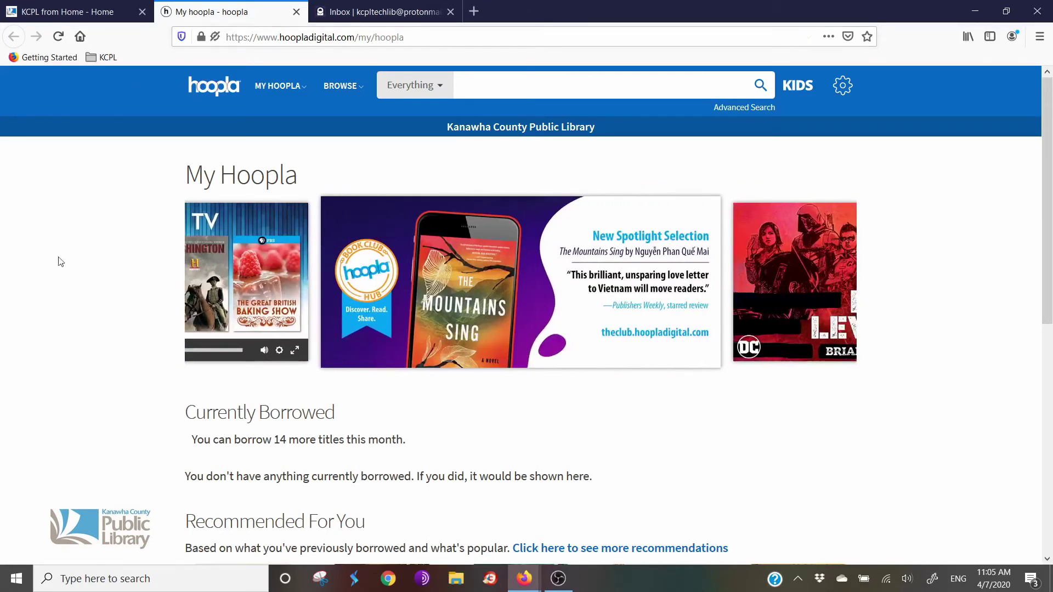
pyautogui.moveTo(848, 289)
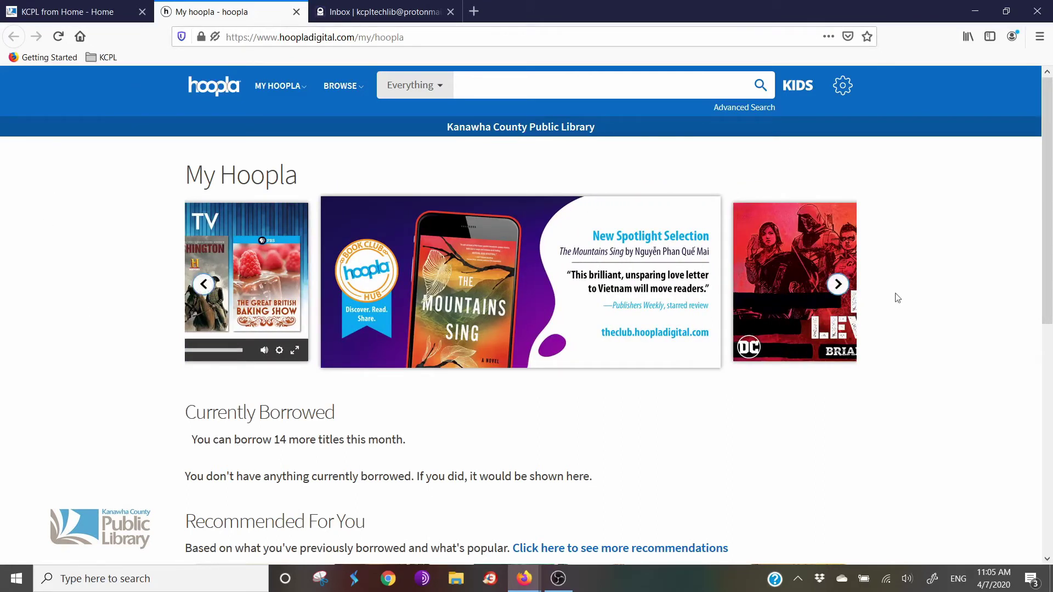
pyautogui.click(506, 90)
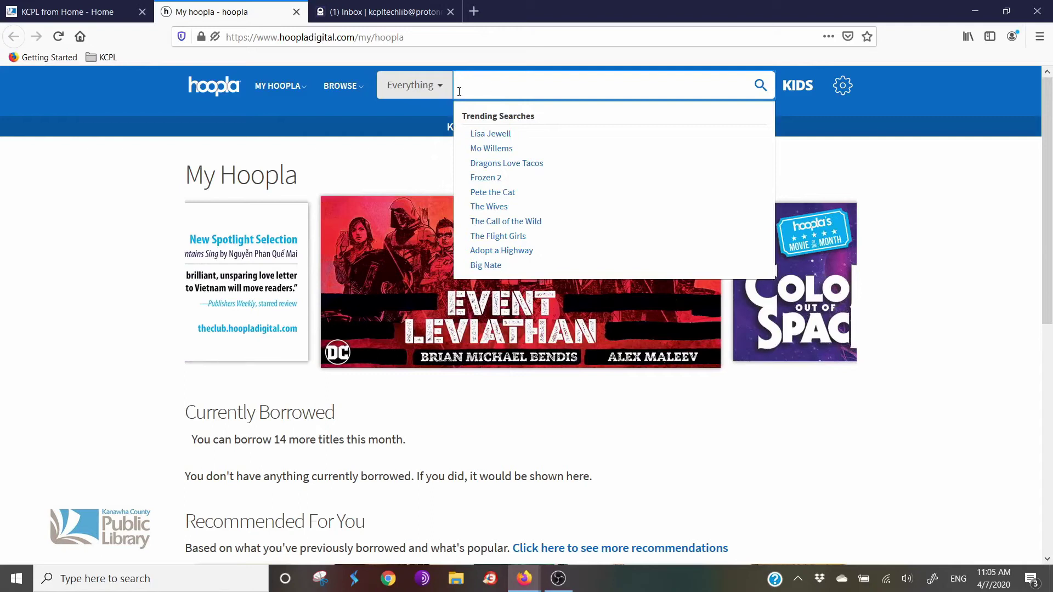
# Step: Search all of hoopla for 'stephen king' and filter the 95 results to 29 ebooks
pyautogui.click(430, 94)
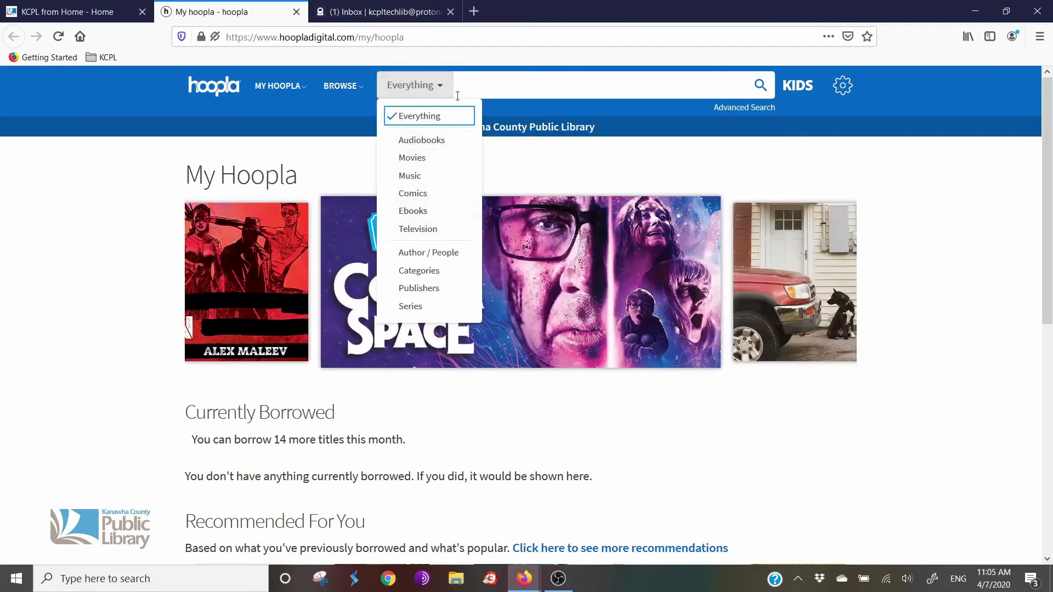
pyautogui.click(515, 76)
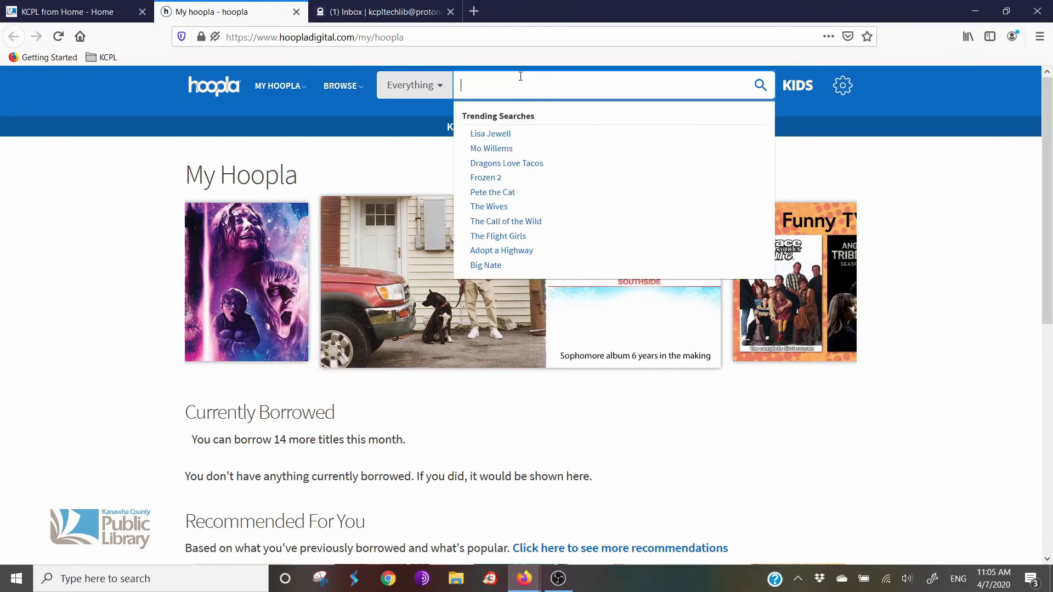
pyautogui.write('stephen king')
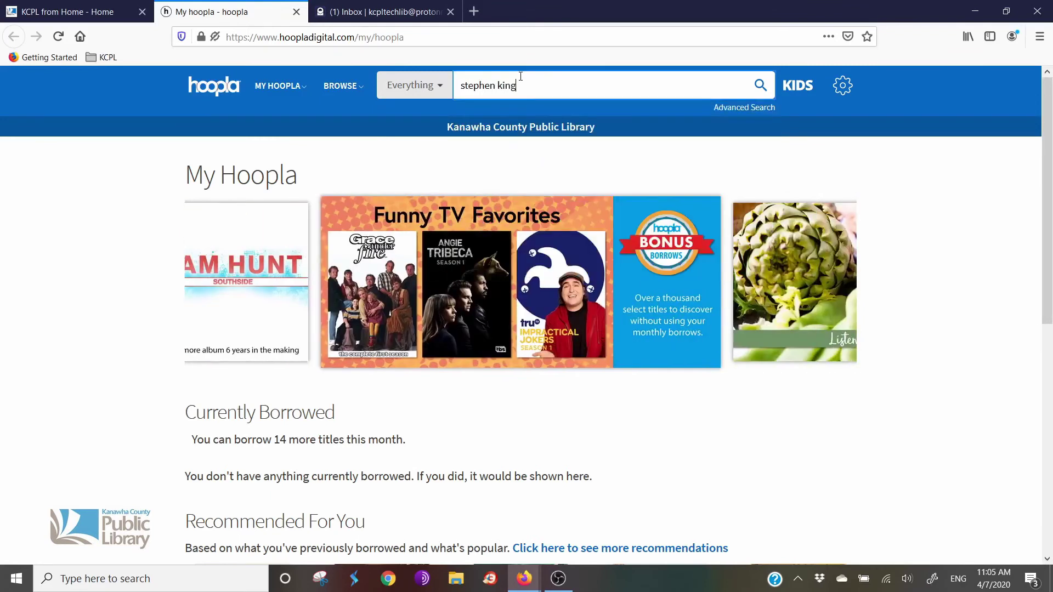
pyautogui.press('Return')
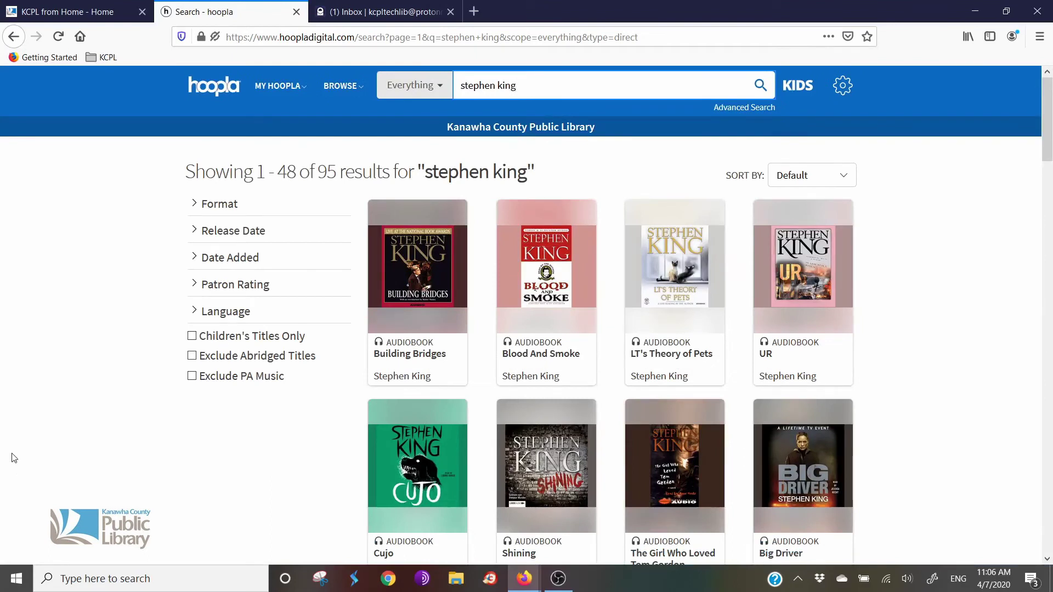
pyautogui.click(223, 207)
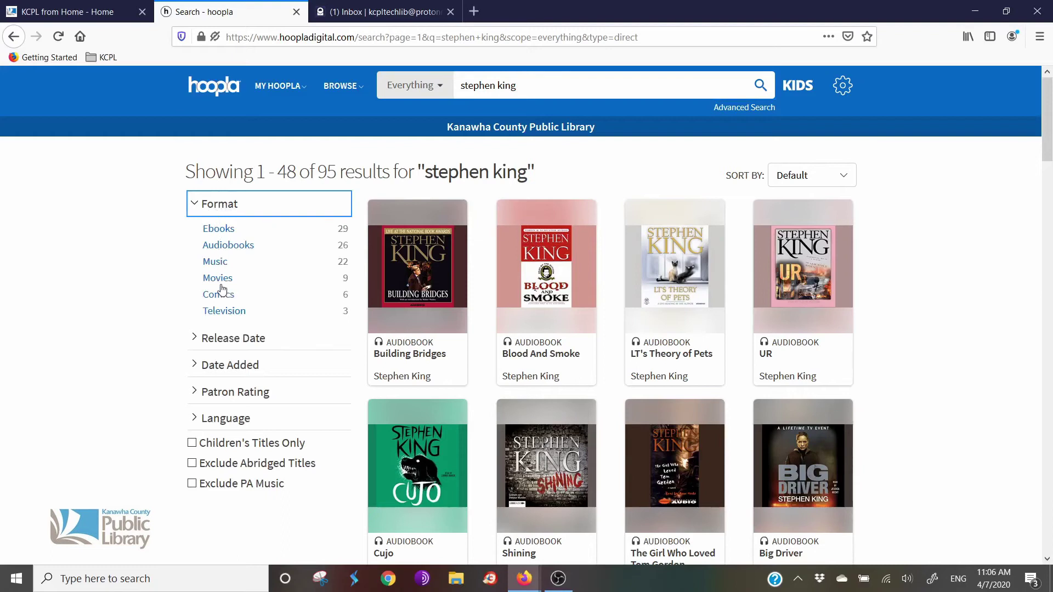
pyautogui.click(228, 230)
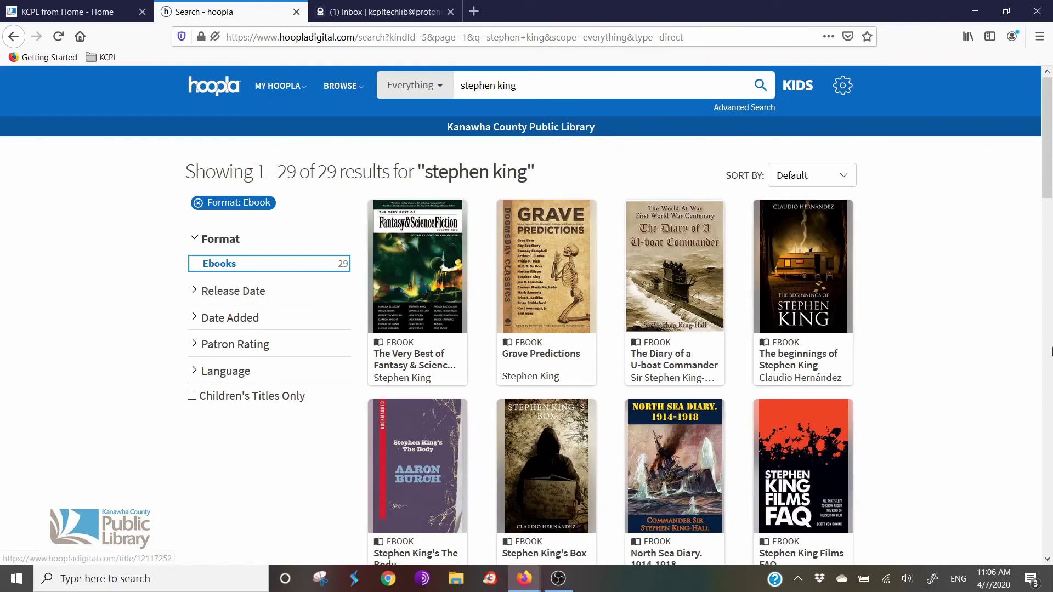
pyautogui.scroll(-3, 963, 357)
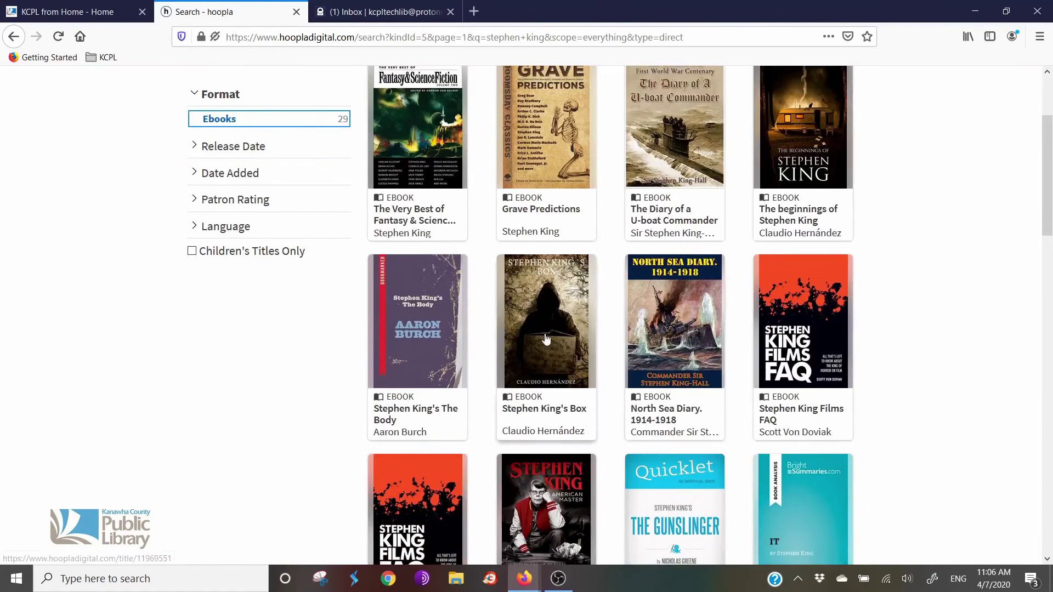
# Step: Borrow the Stephen King's Box ebook for 21 days, due Tuesday, April 28
pyautogui.click(553, 359)
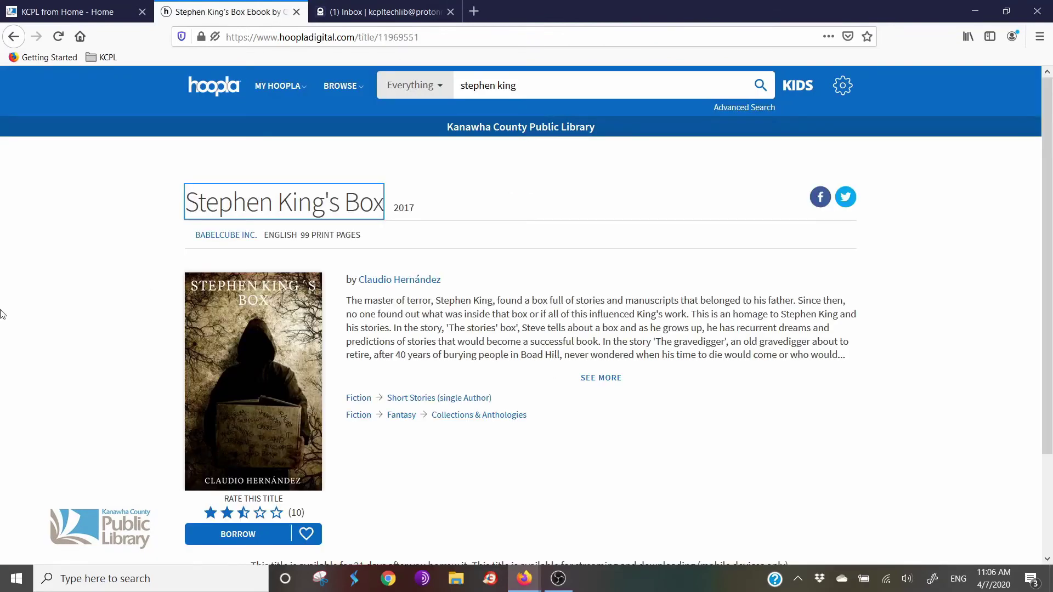
pyautogui.scroll(-2, 1, 314)
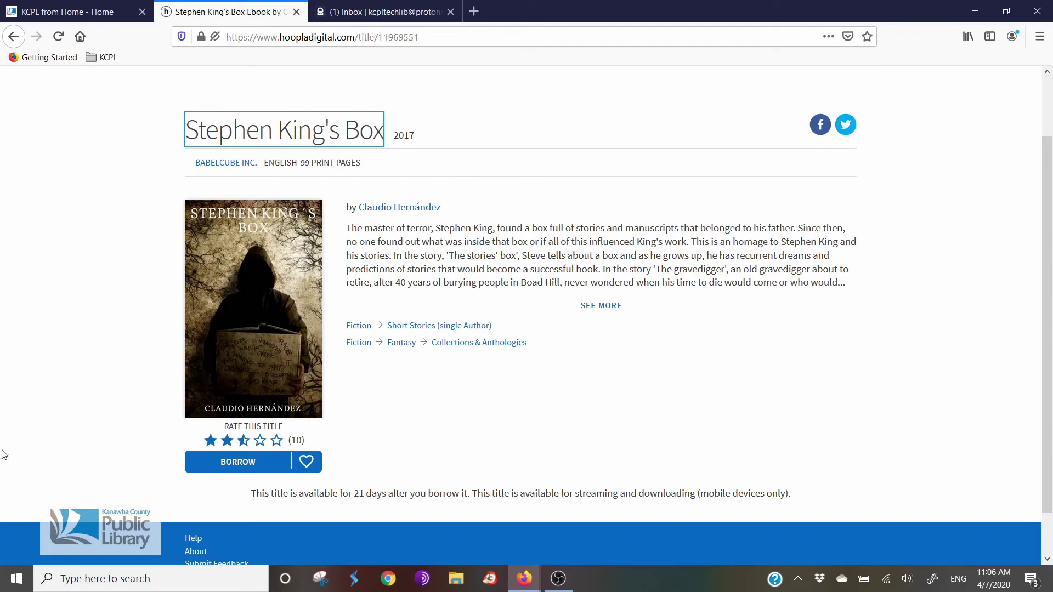
pyautogui.click(238, 462)
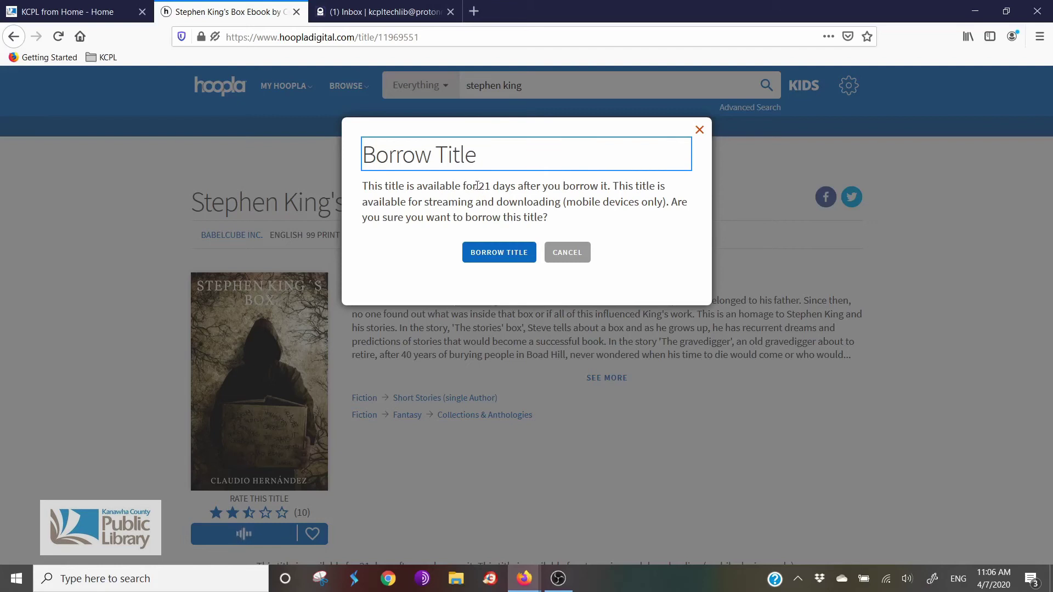
pyautogui.doubleClick(481, 187)
pyautogui.moveTo(508, 192)
pyautogui.mouseDown()
pyautogui.moveTo(516, 201)
pyautogui.moveTo(516, 187)
pyautogui.mouseUp()
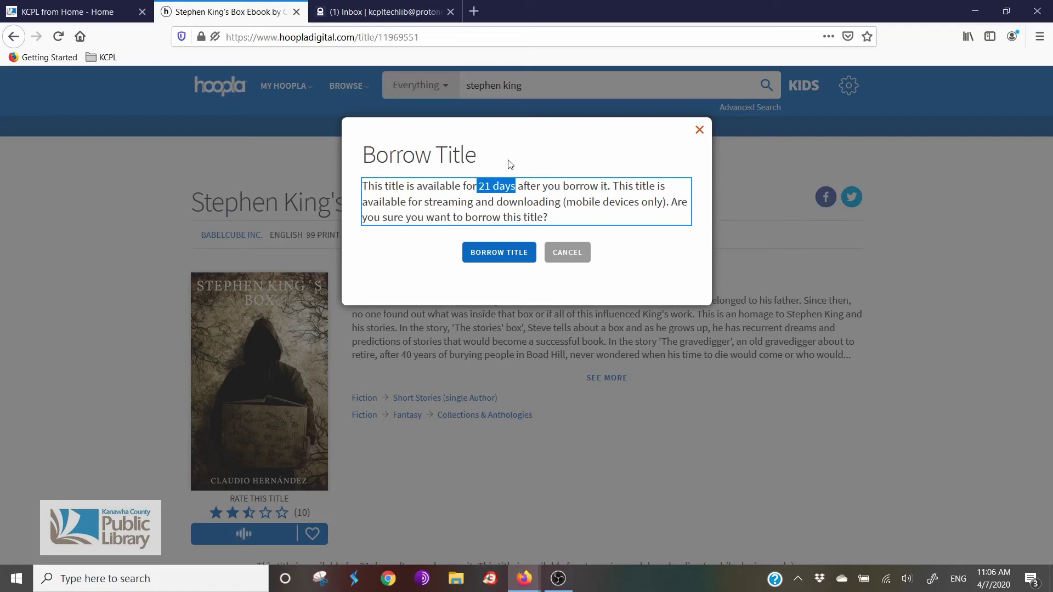
pyautogui.click(497, 259)
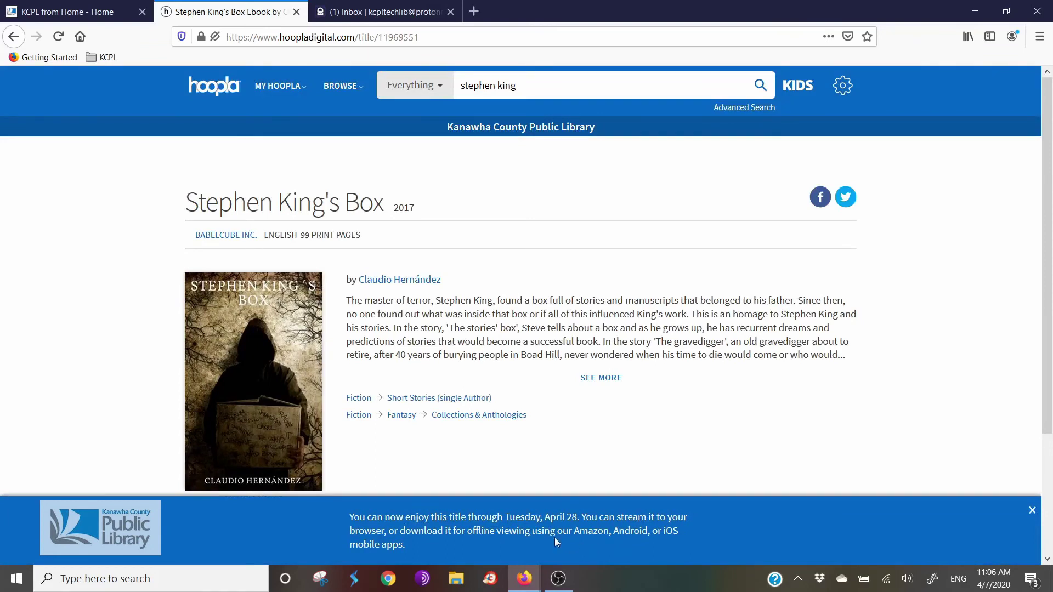
pyautogui.moveTo(519, 517); pyautogui.dragTo(582, 516)
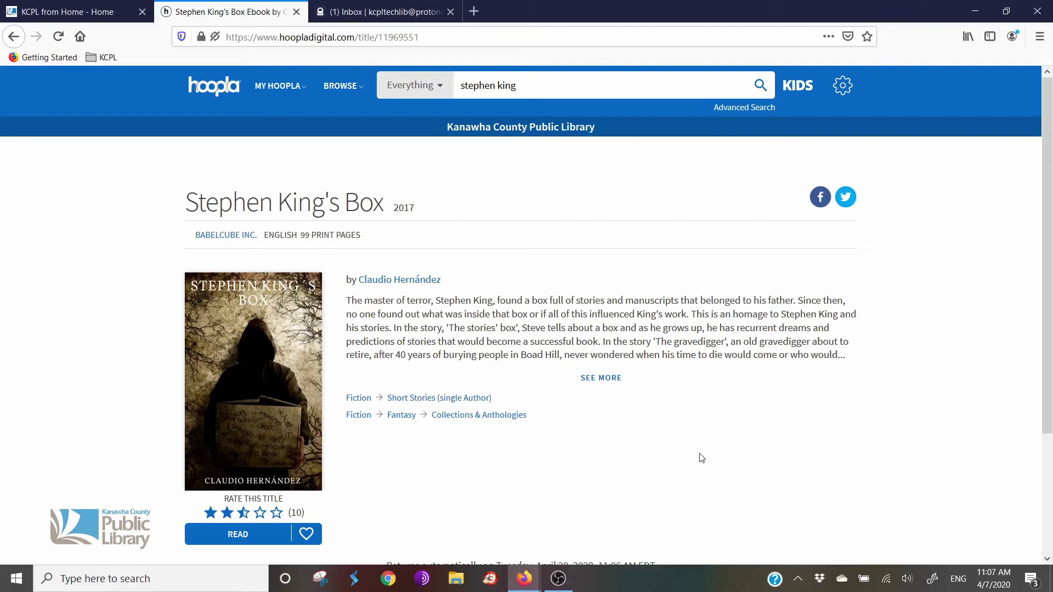
# Step: Return to My Hoopla and open Stephen King's Box from Currently Borrowed in the reader
pyautogui.rightClick(605, 497)
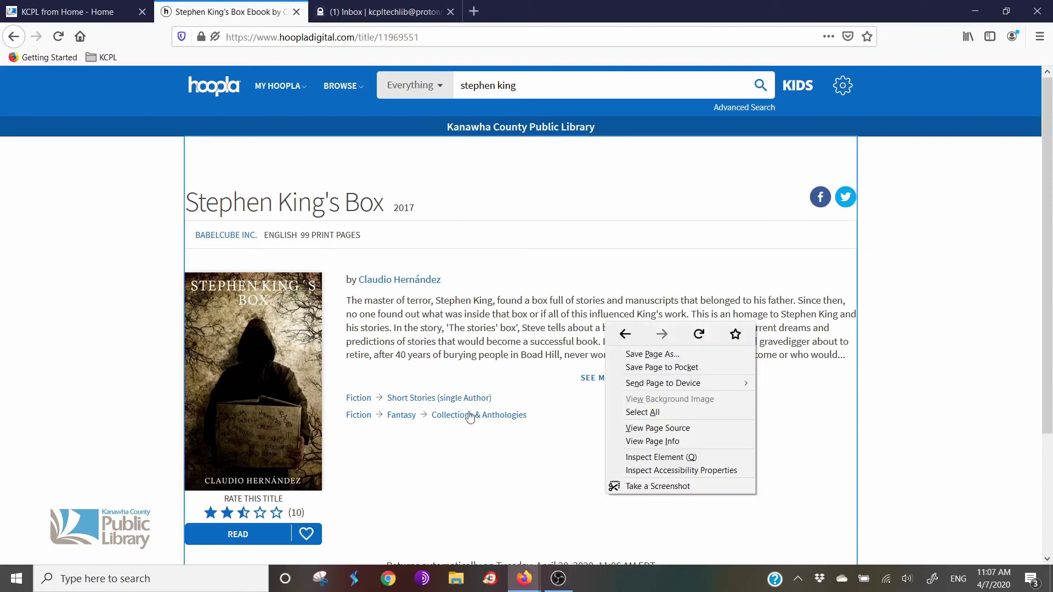
pyautogui.click(5, 436)
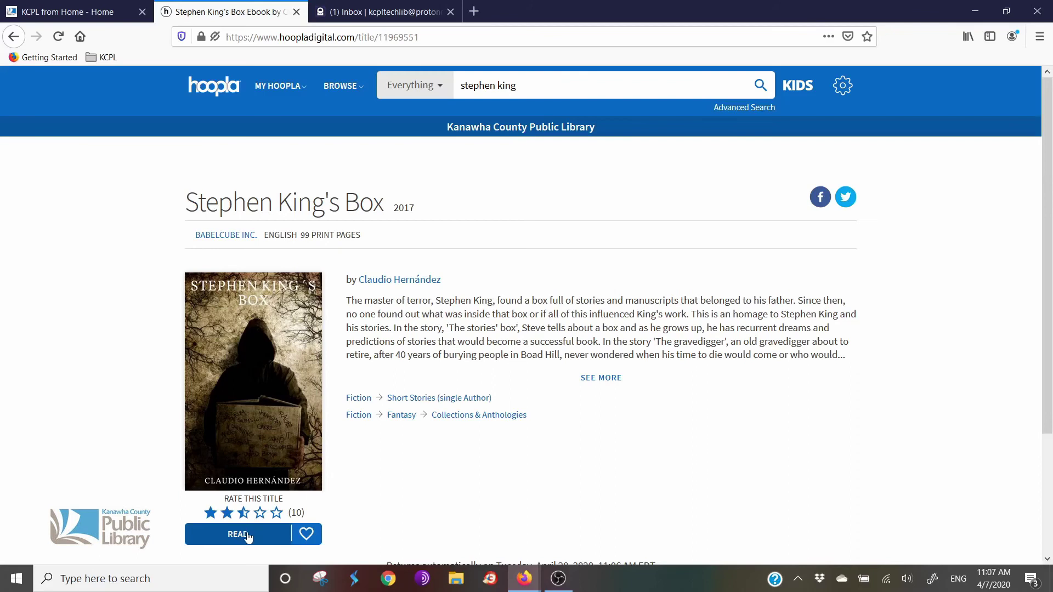
pyautogui.click(226, 82)
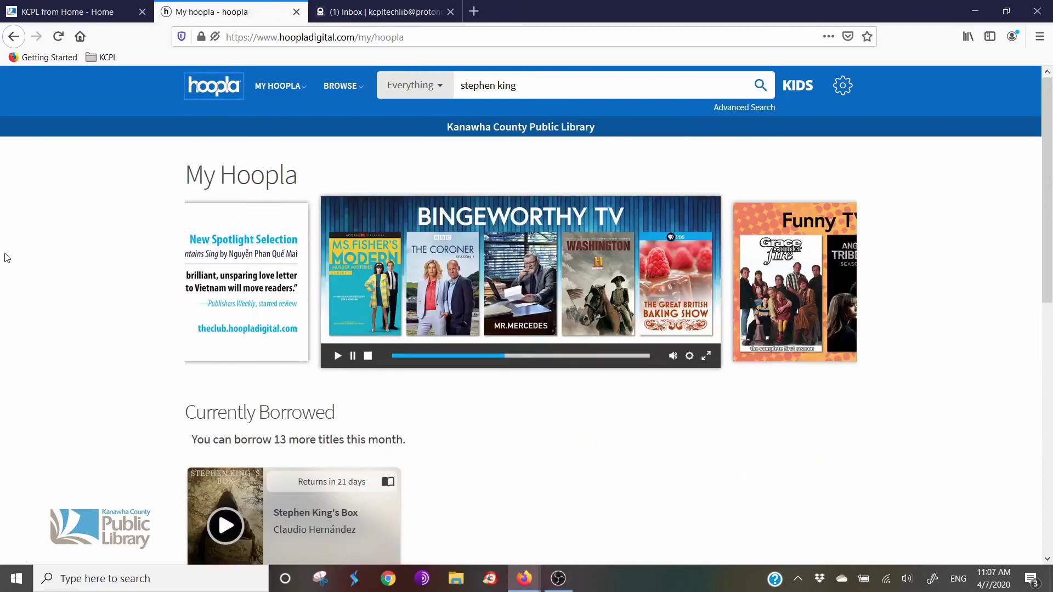
pyautogui.scroll(-3, 52, 323)
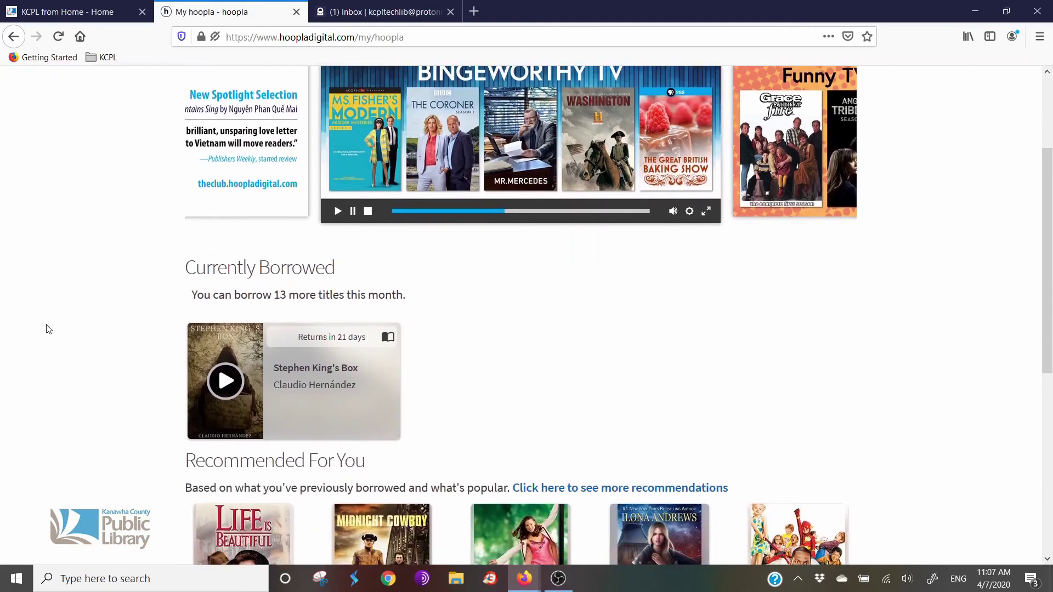
pyautogui.click(227, 381)
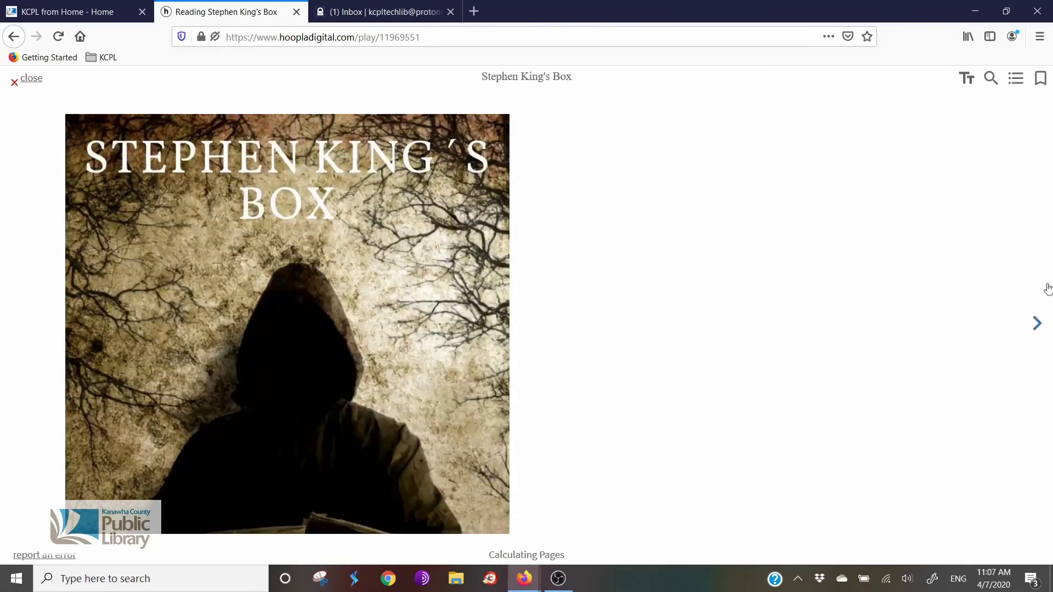
# Step: Page forward to the table of contents, back to the copyright page, then close the reader
pyautogui.click(1035, 333)
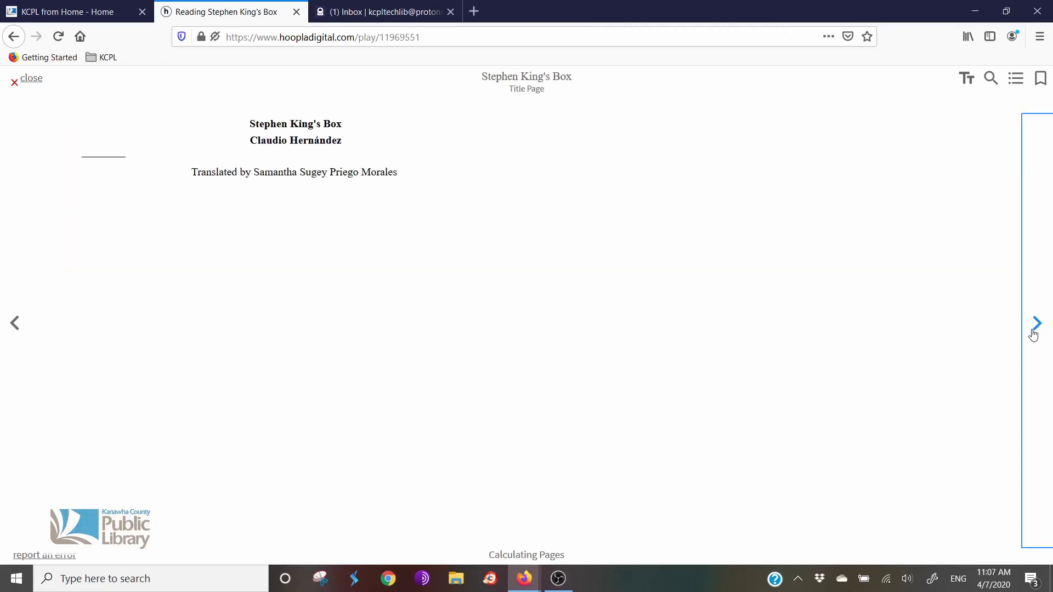
pyautogui.click(1034, 334)
pyautogui.click(1034, 334)
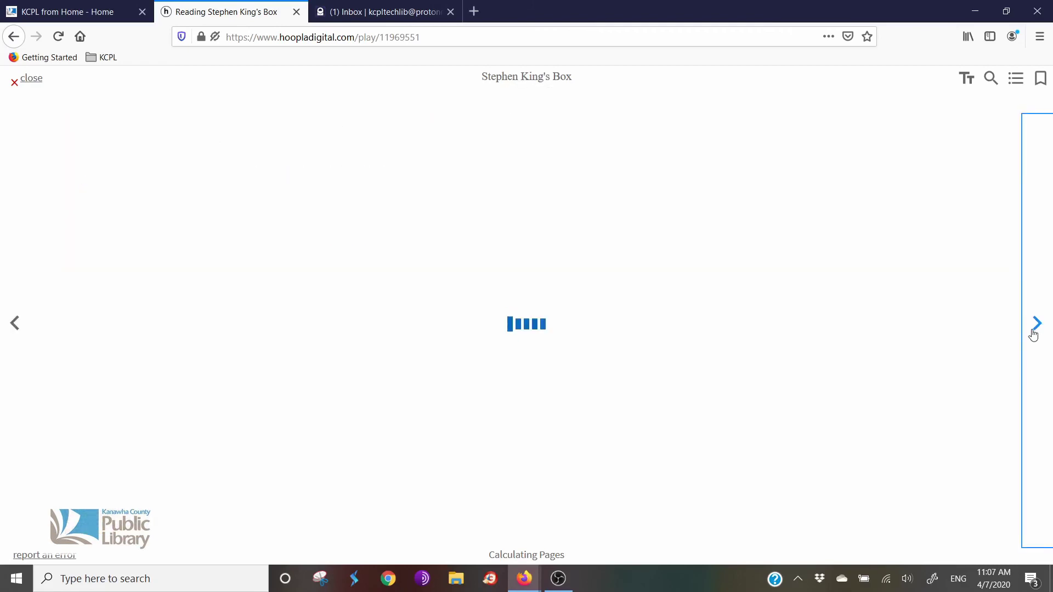
pyautogui.click(15, 332)
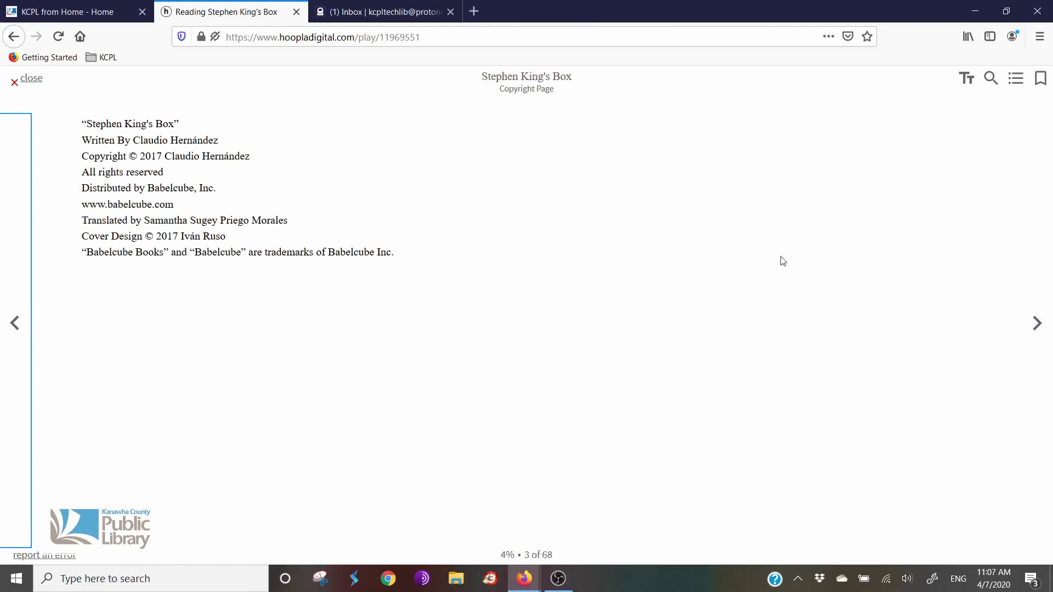
pyautogui.click(16, 83)
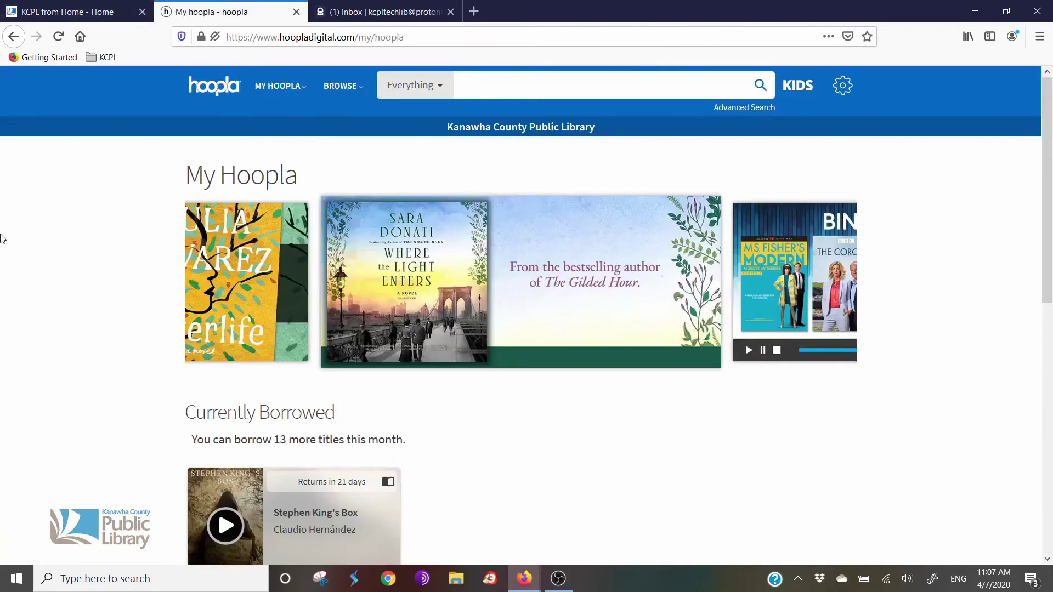
pyautogui.scroll(-5, 42, 320)
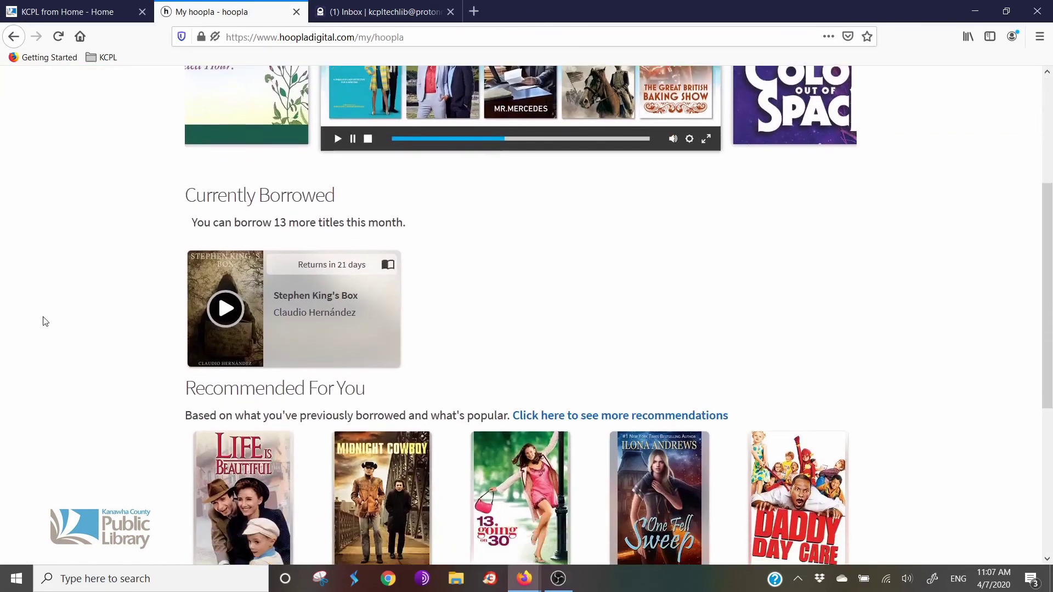
pyautogui.scroll(5, 45, 322)
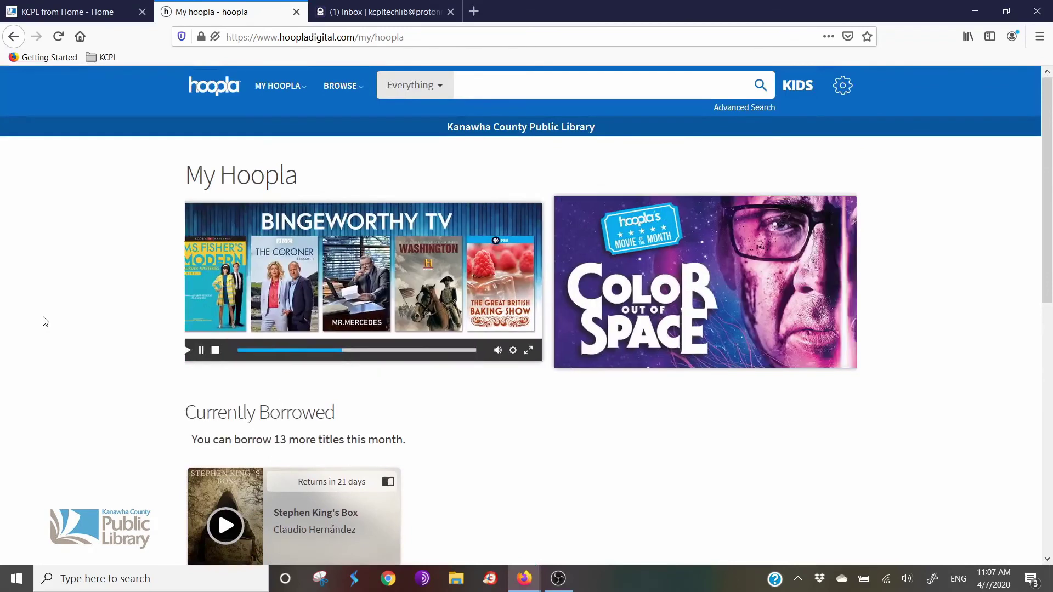